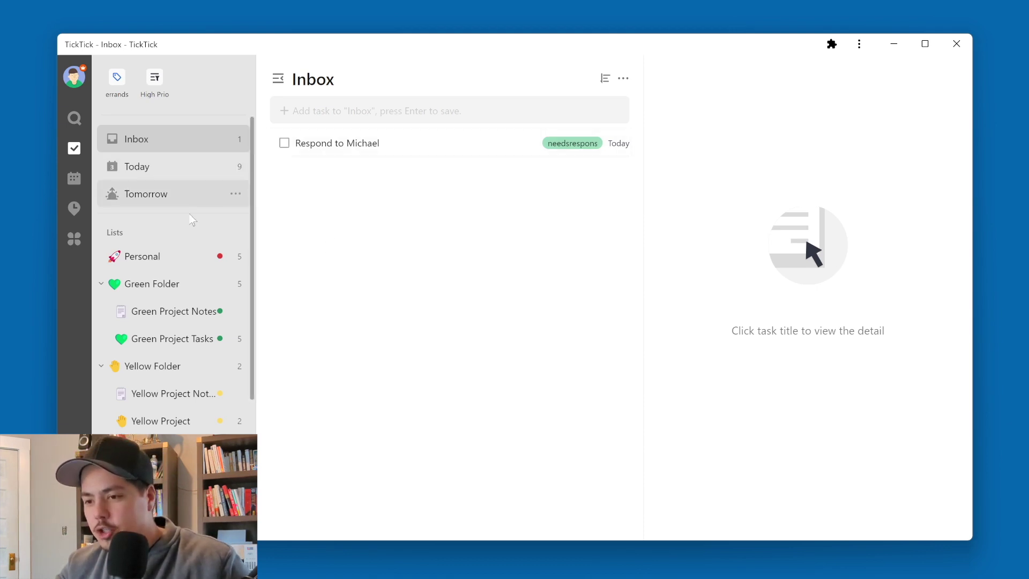
Step: Open the Personal list and show the 'Pick up the groceries after work' task details
click(175, 260)
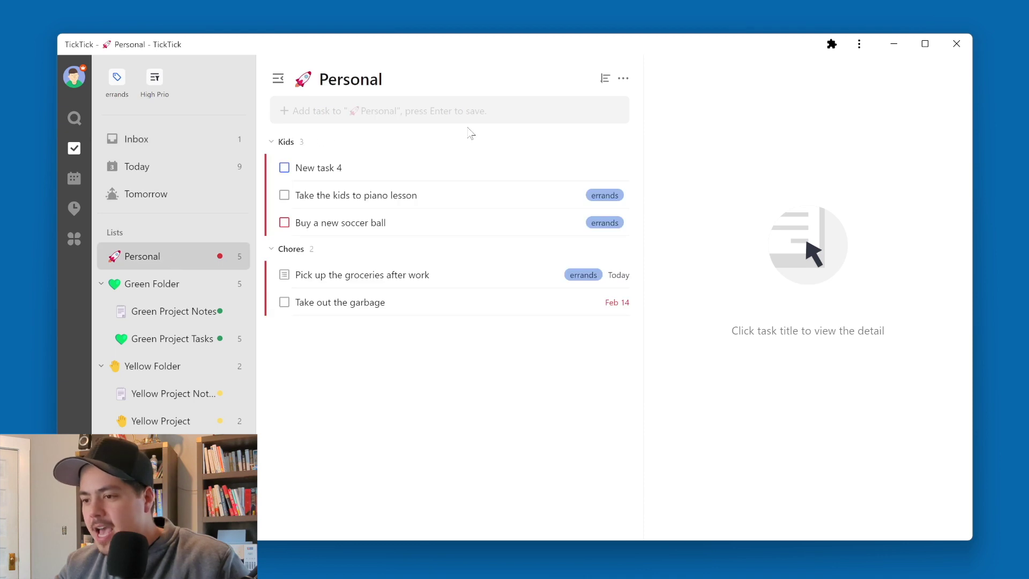
click(446, 279)
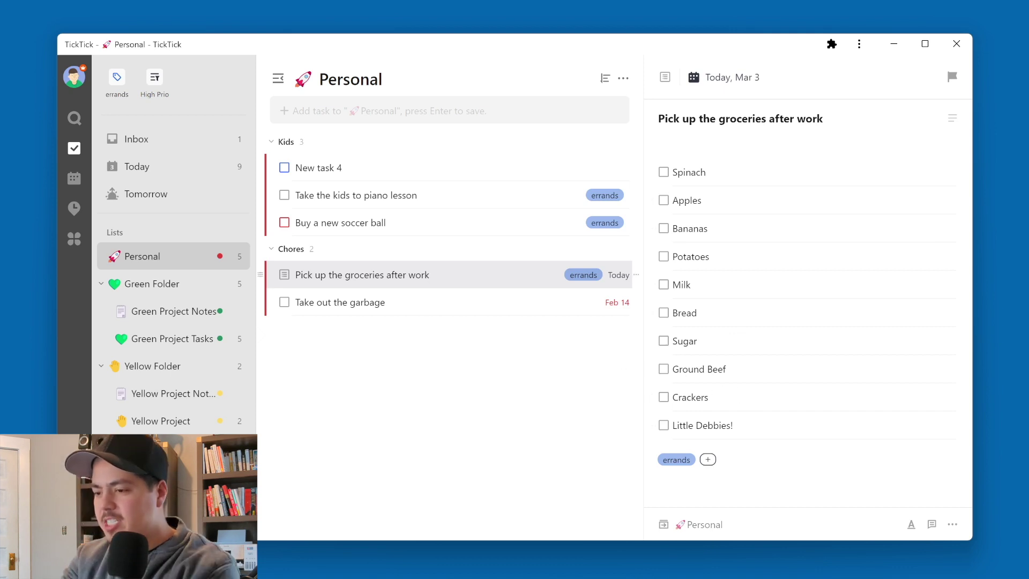
key(Return)
key(Tab)
text(Unload the groceries)
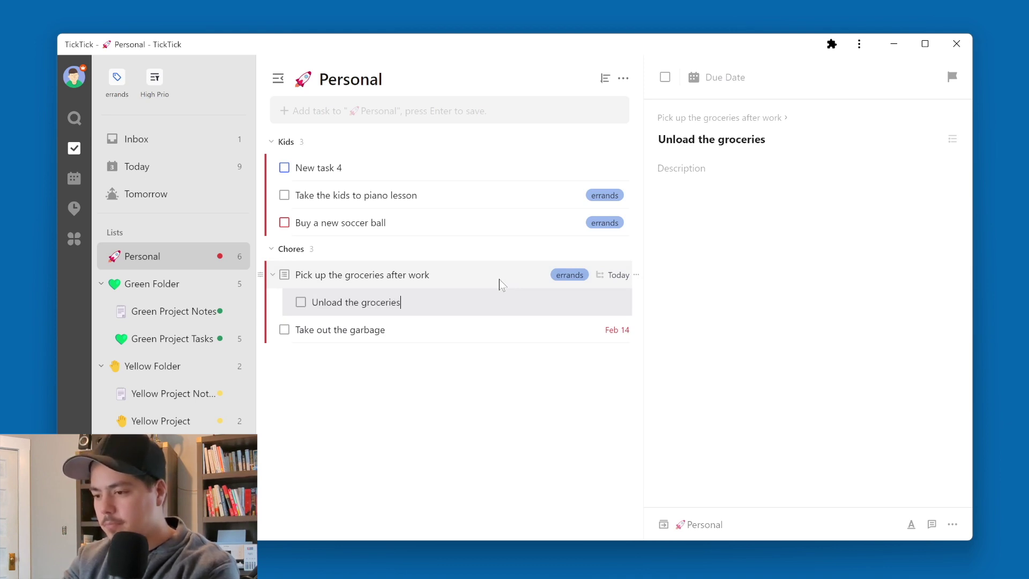
click(499, 280)
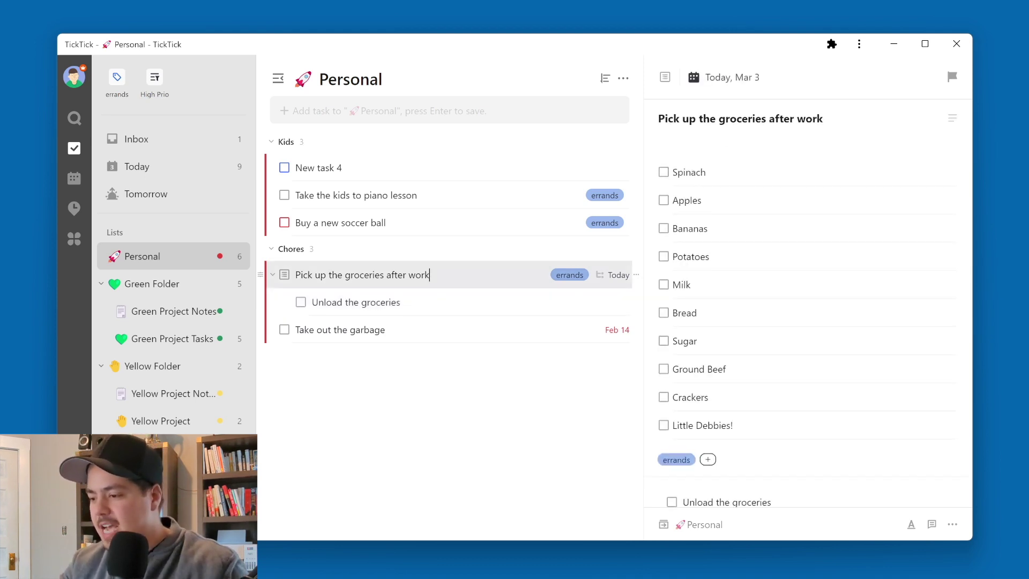
scroll(793, 341, down, 1)
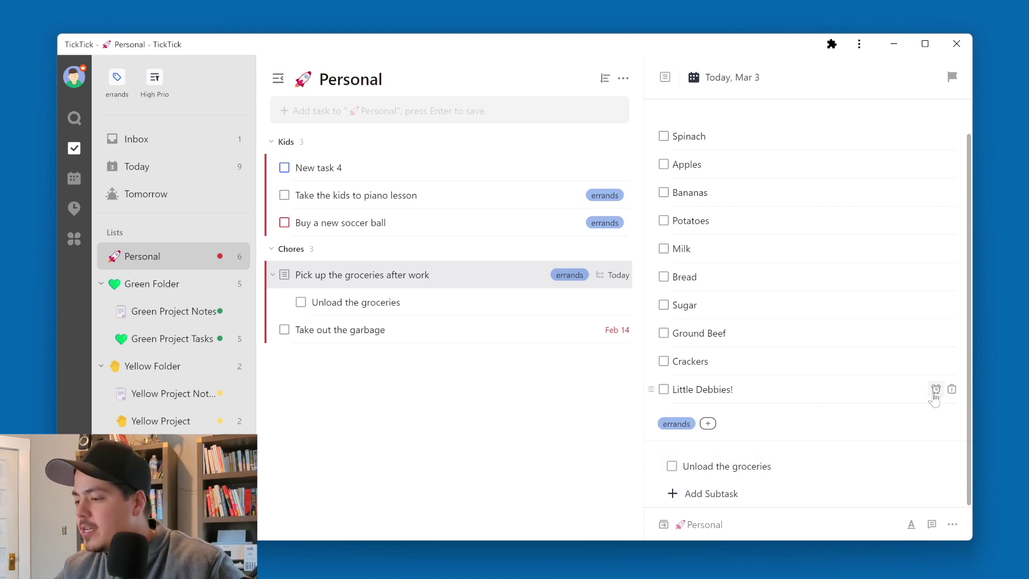
click(935, 389)
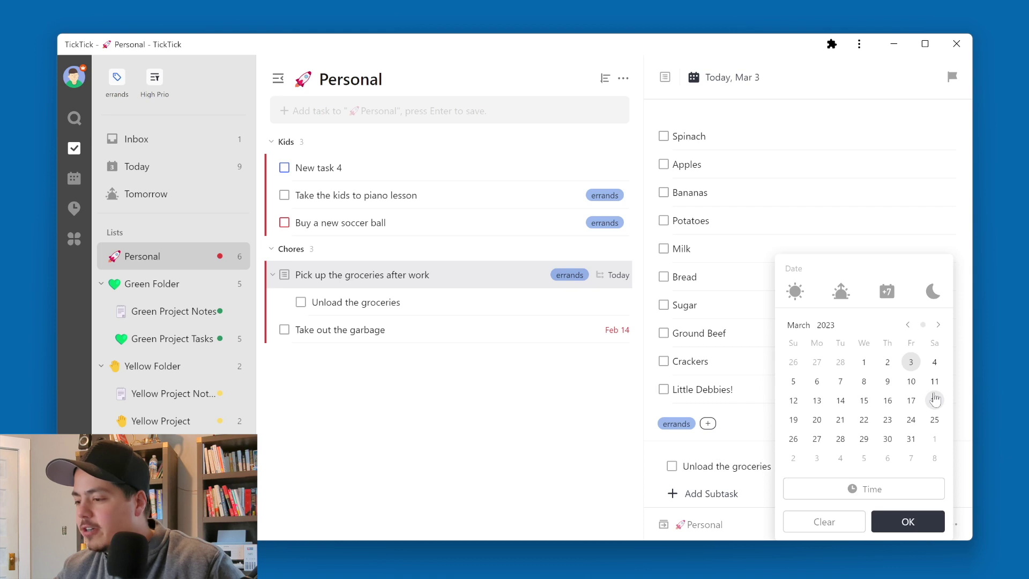
click(761, 424)
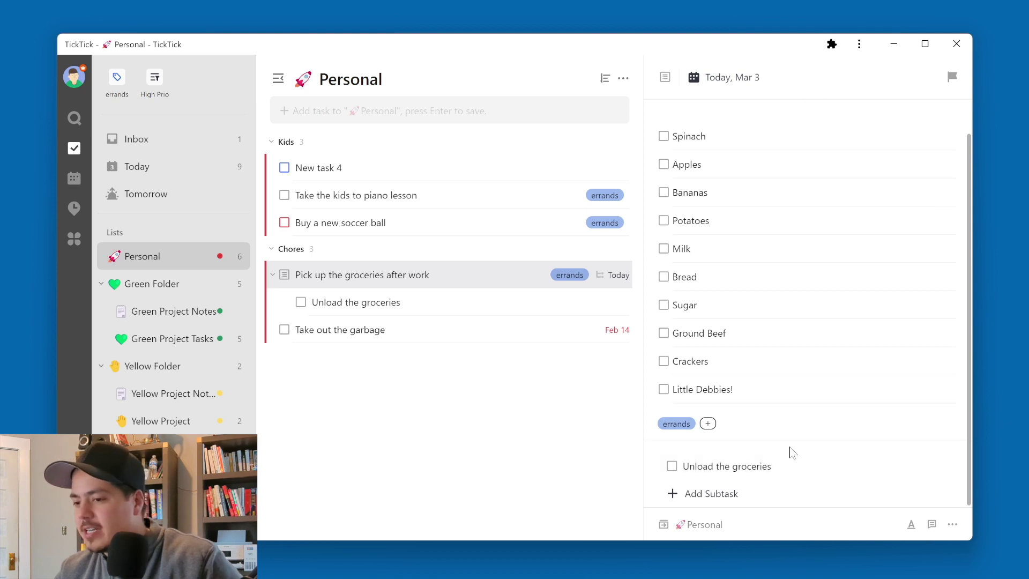
scroll(790, 448, up, 2)
right_click(429, 315)
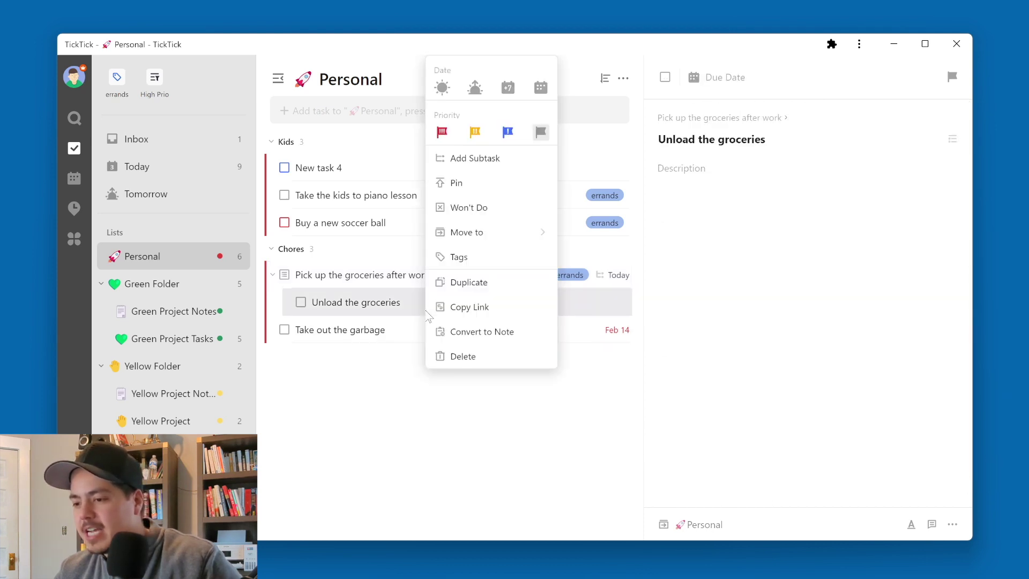
click(462, 358)
click(420, 274)
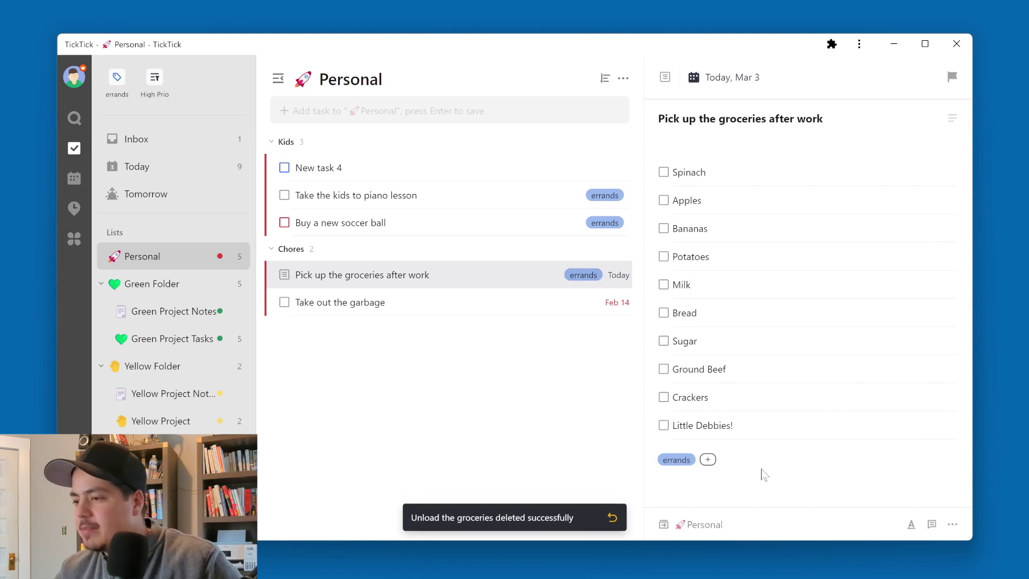
key(ctrl+n)
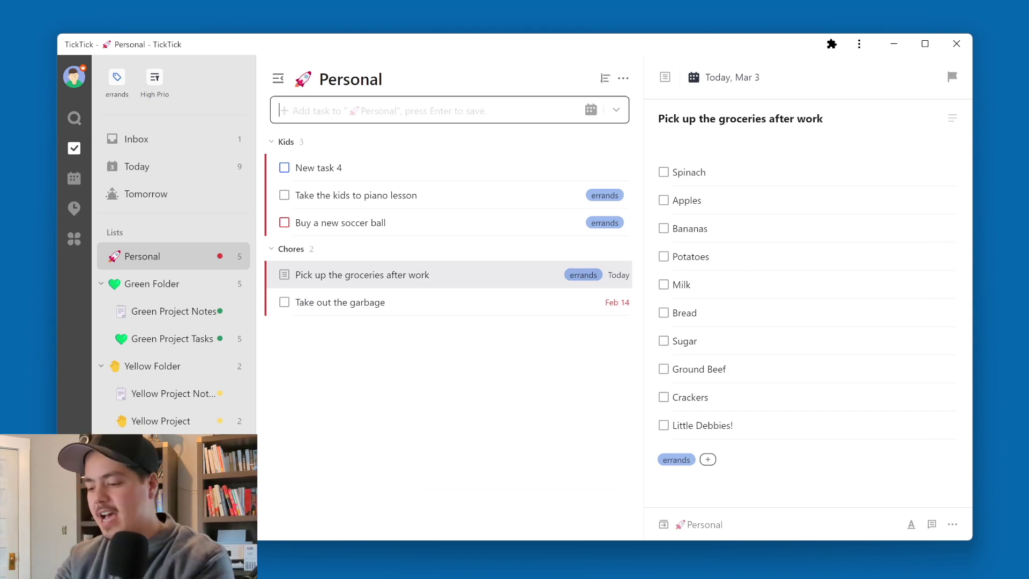
Step: Add the task 'Pick up the groceries next week' under Kids in Personal
text(Pick up the groceries)
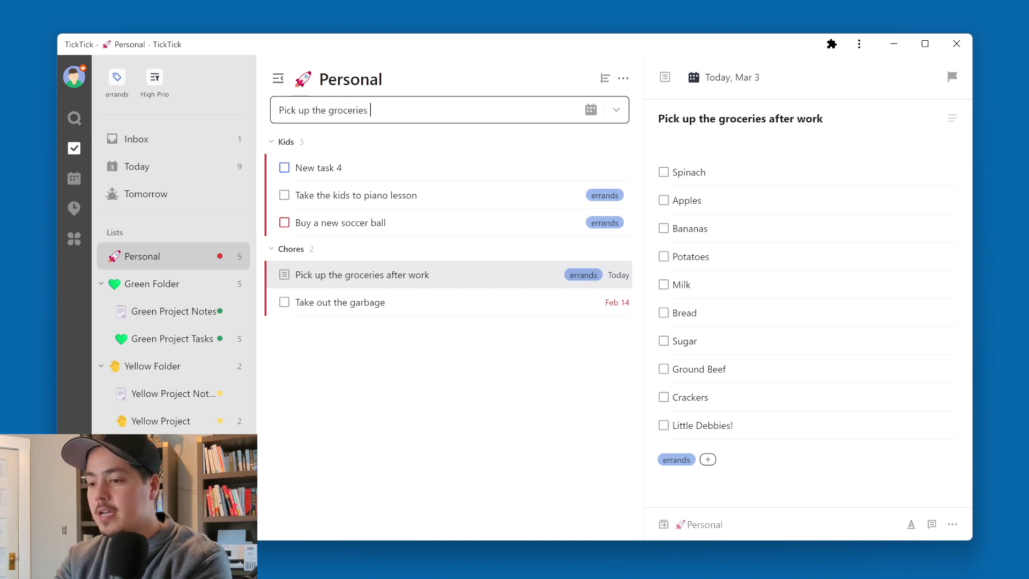
text( next week)
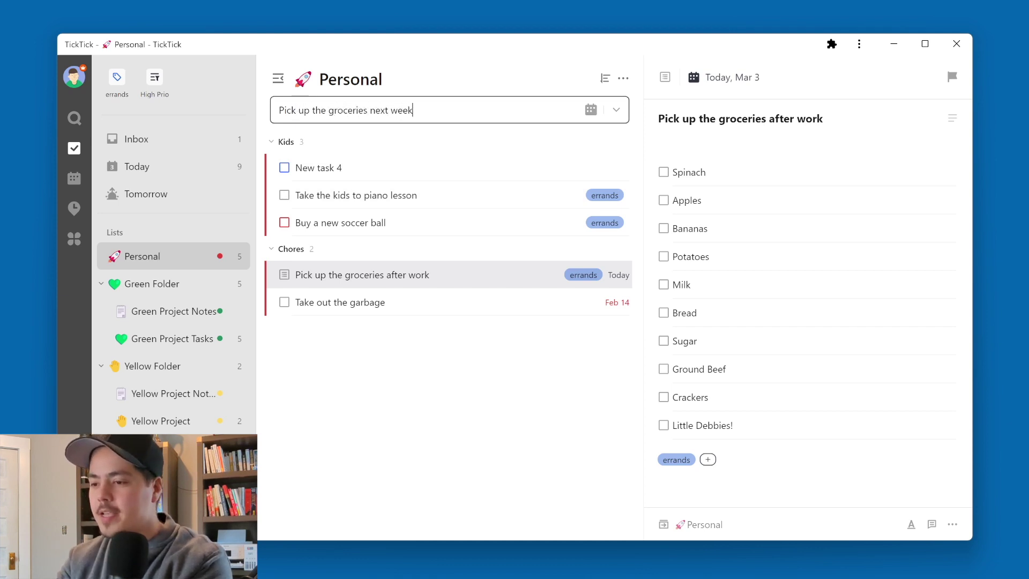
key(Return)
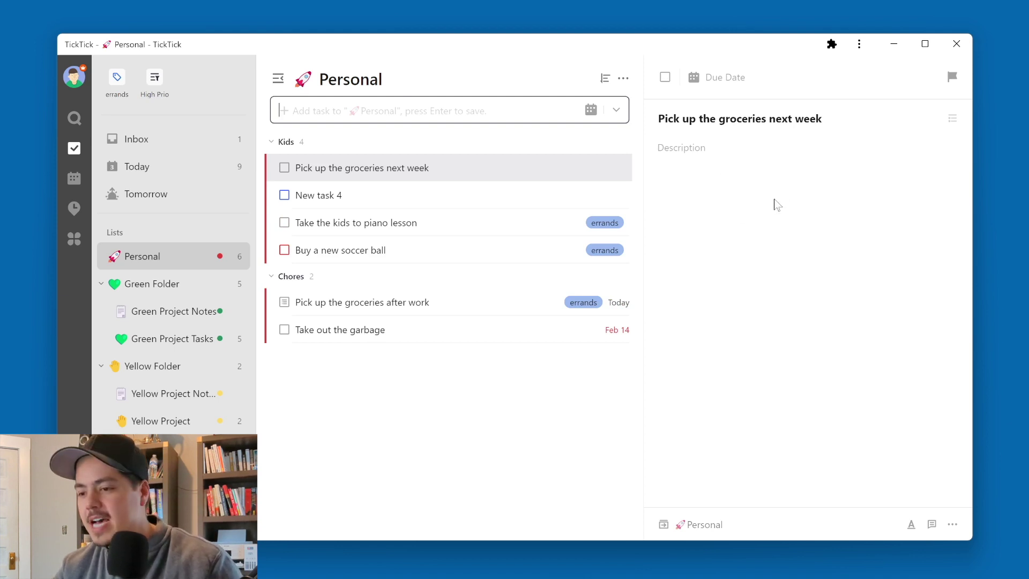
click(471, 306)
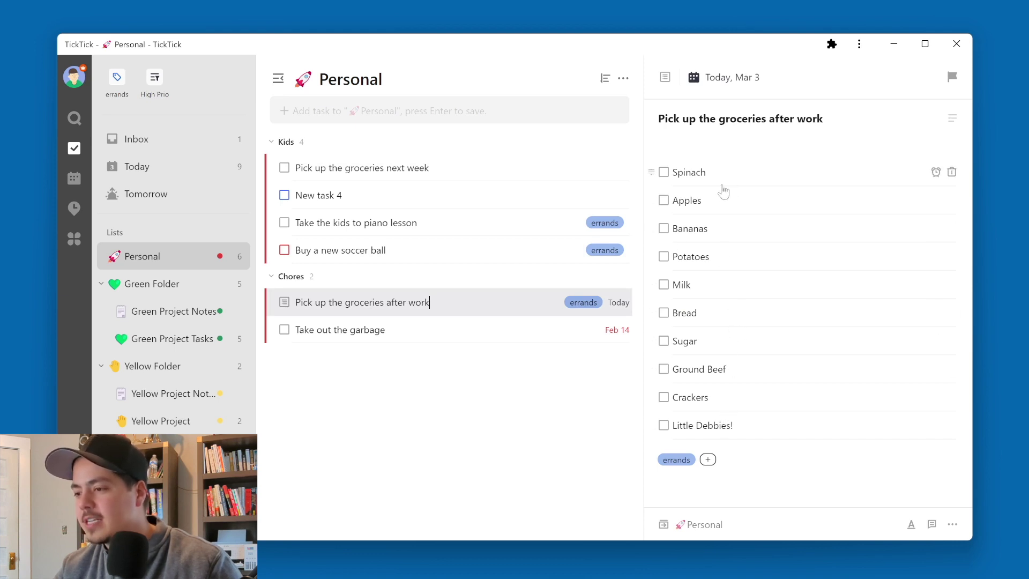
Step: Try moving the Spinach item and editing the Ground Beef checklist item
drag(651, 172, 692, 184)
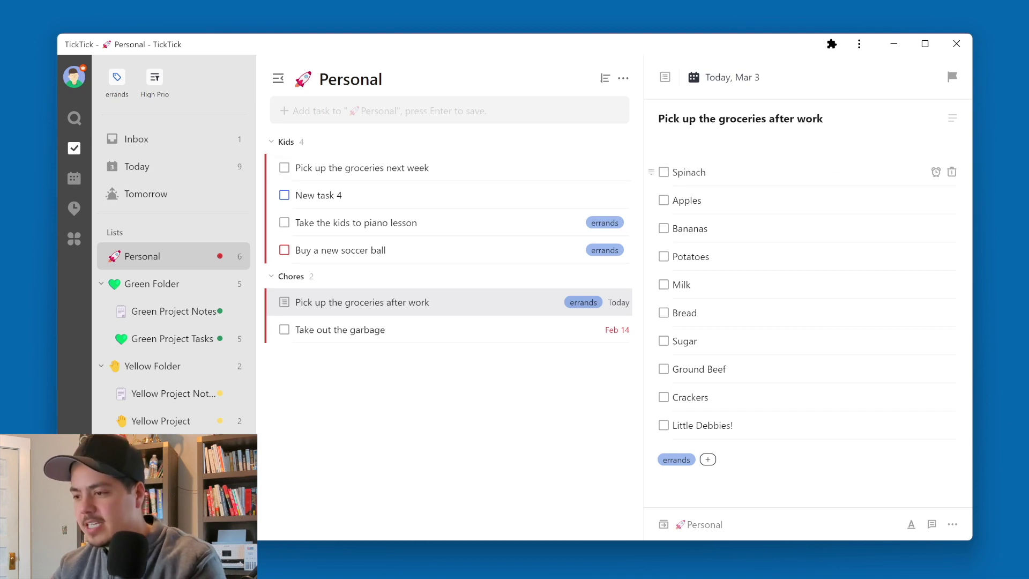
click(703, 382)
double_click(717, 369)
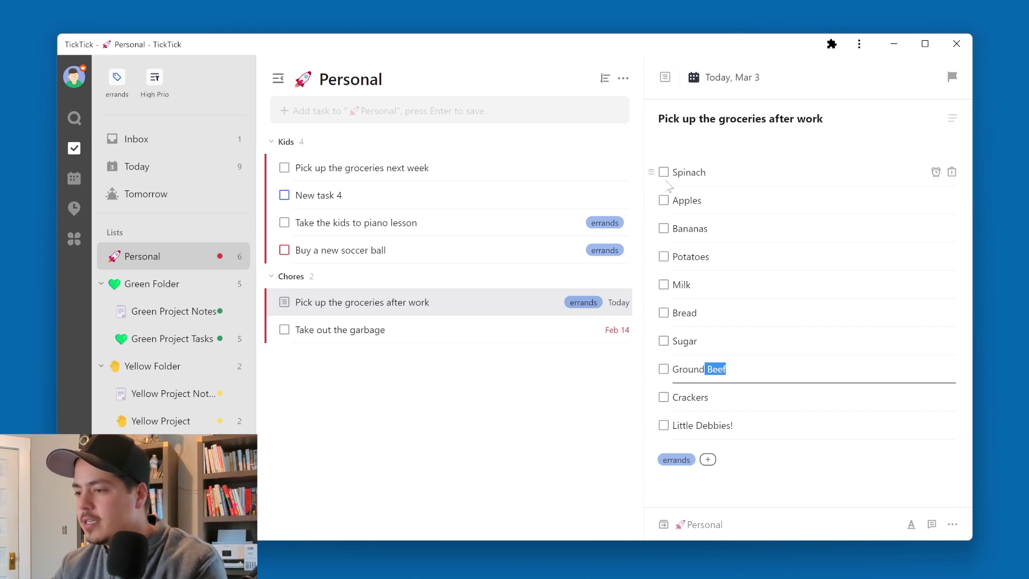
click(742, 162)
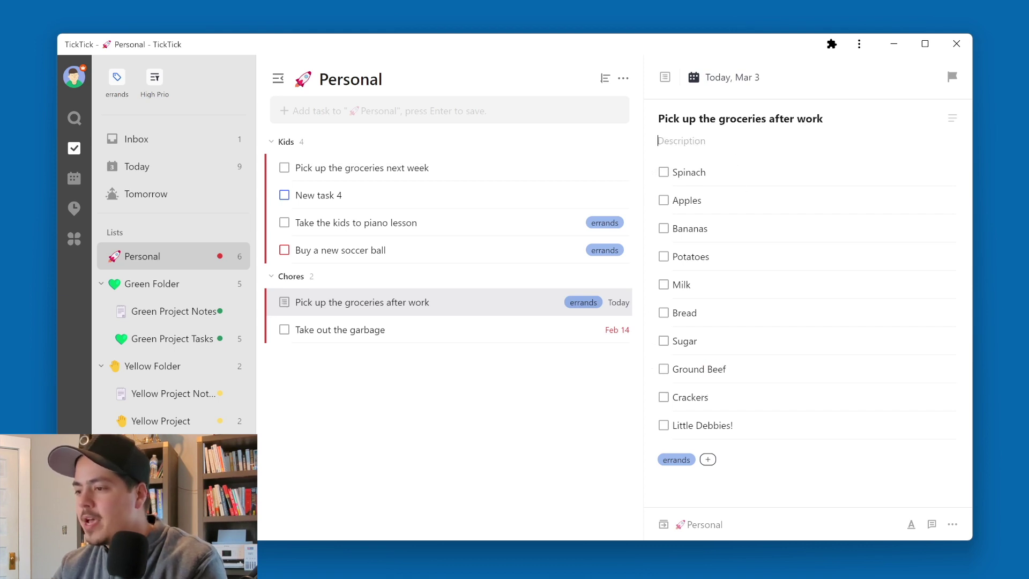
Step: Copy the ten groceries, Spinach to Little Debbies!, as plain text, then restore the checklist
click(952, 119)
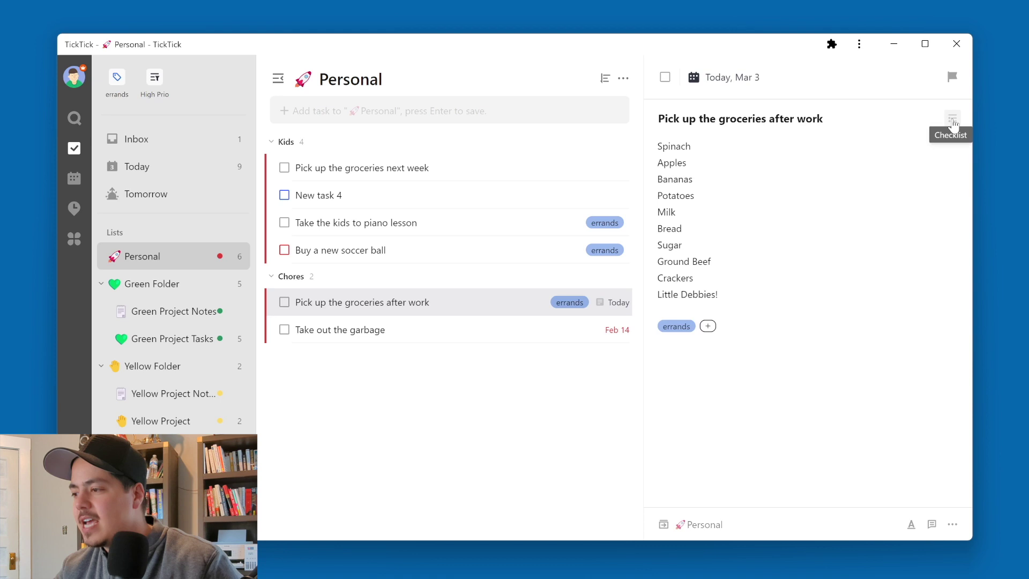
click(952, 119)
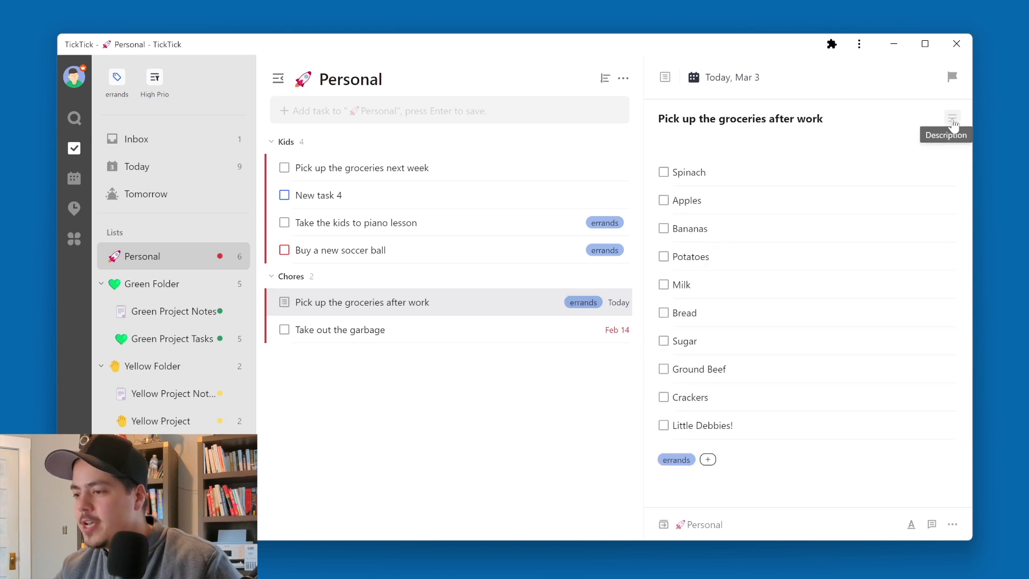
click(952, 119)
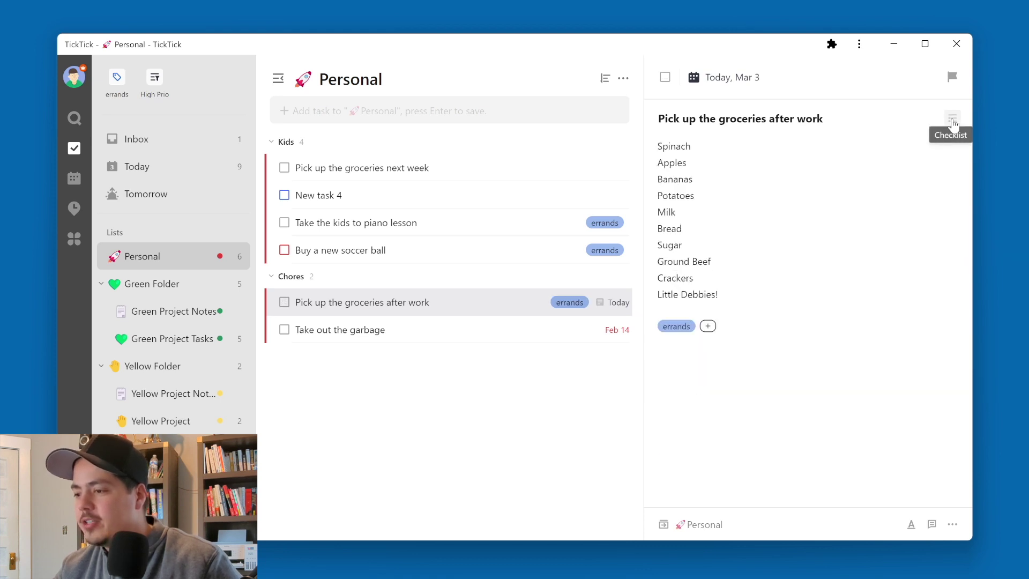
drag(718, 295, 651, 138)
key(ctrl+c)
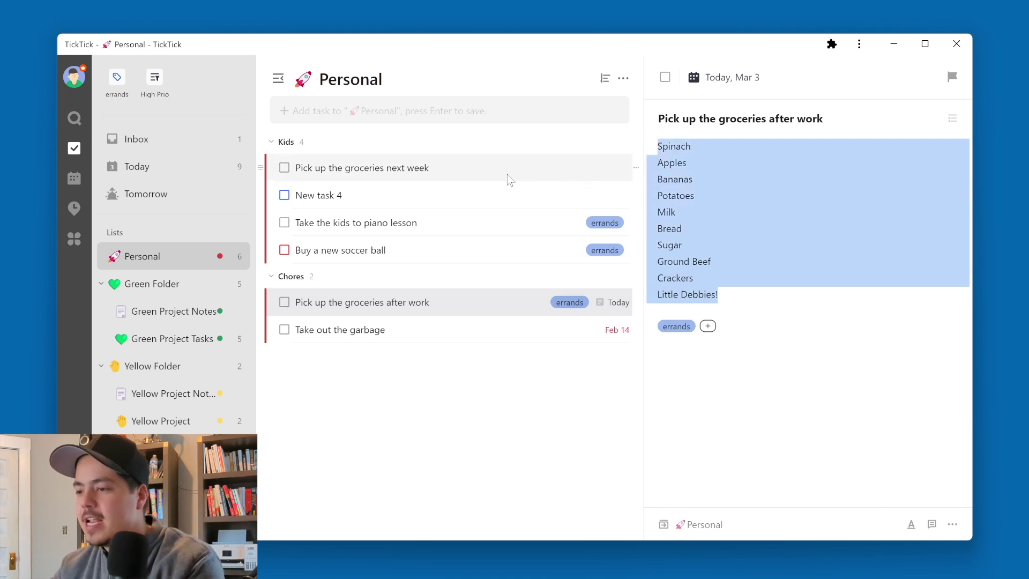
click(952, 119)
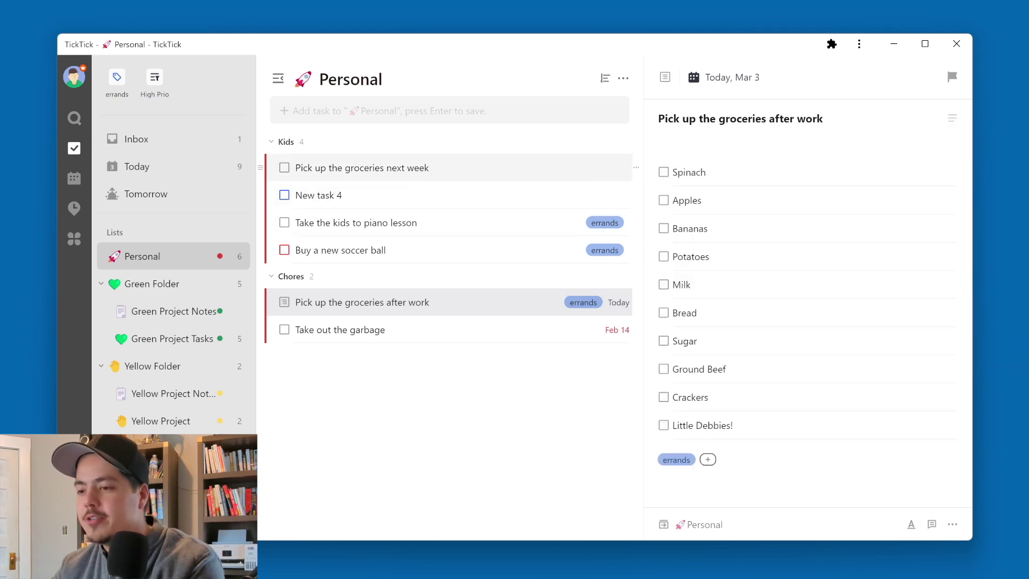
Step: Paste the grocery list into 'Pick up the groceries next week' and convert it to a checklist
click(415, 168)
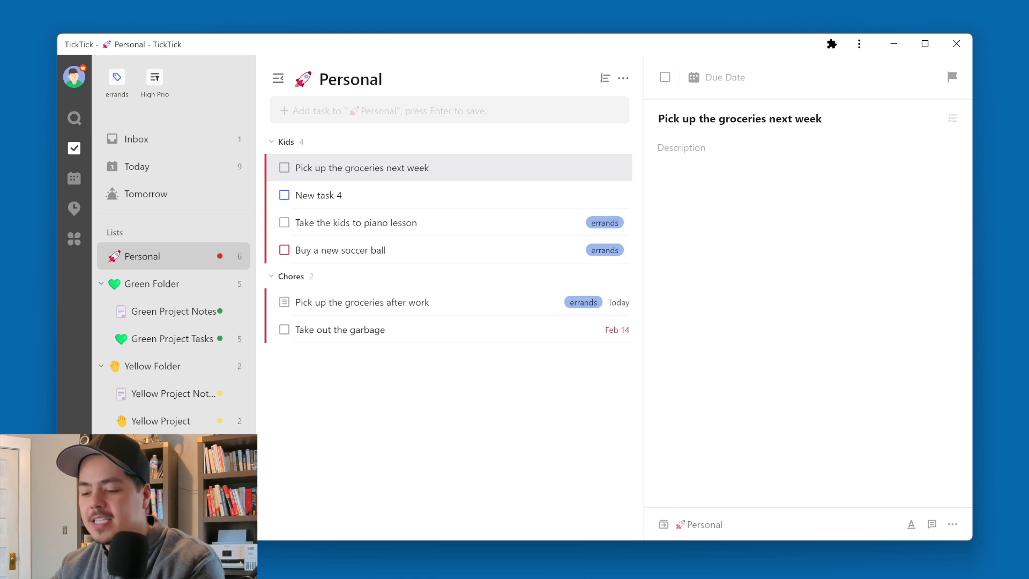
key(ctrl+v)
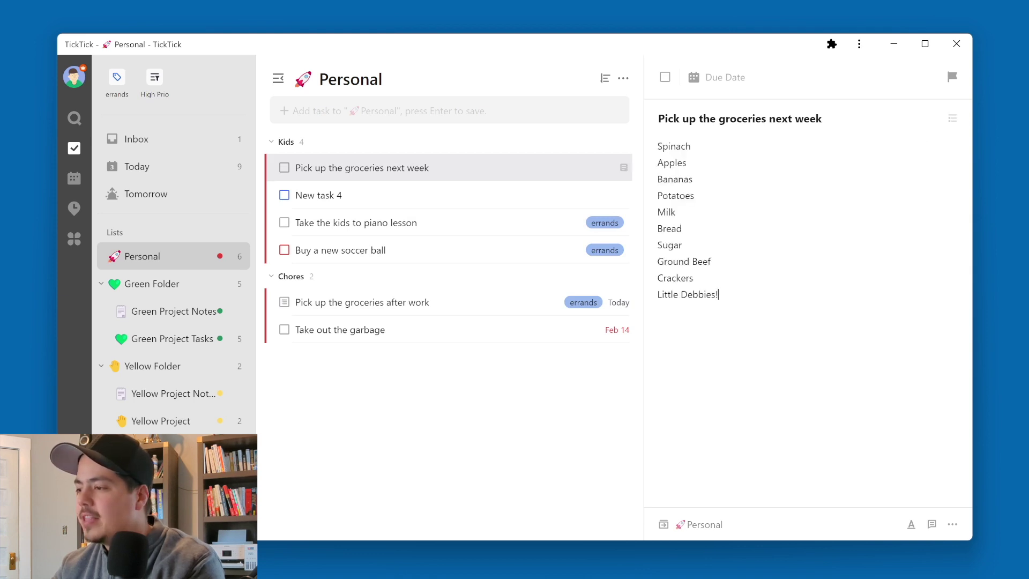
click(953, 118)
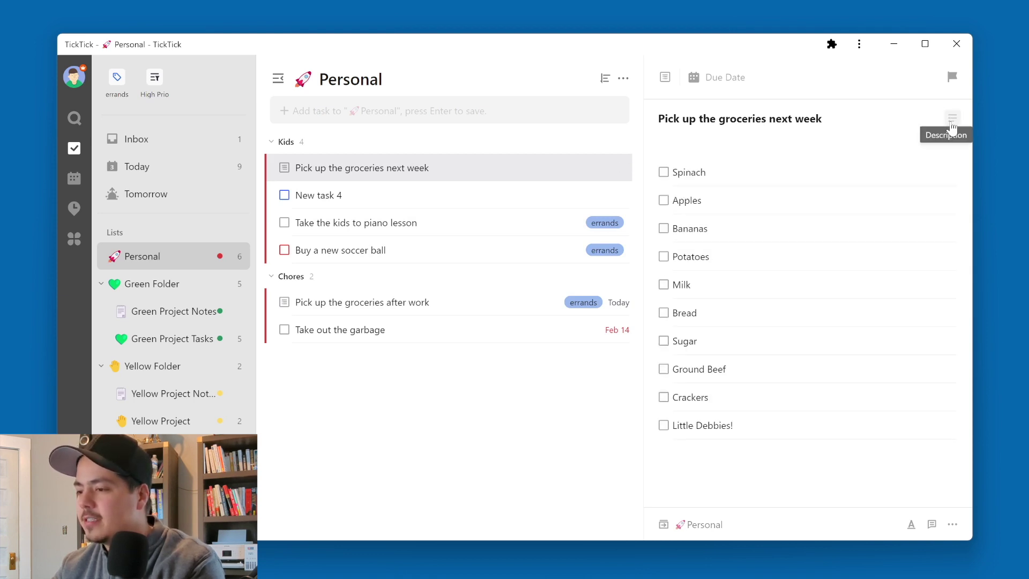